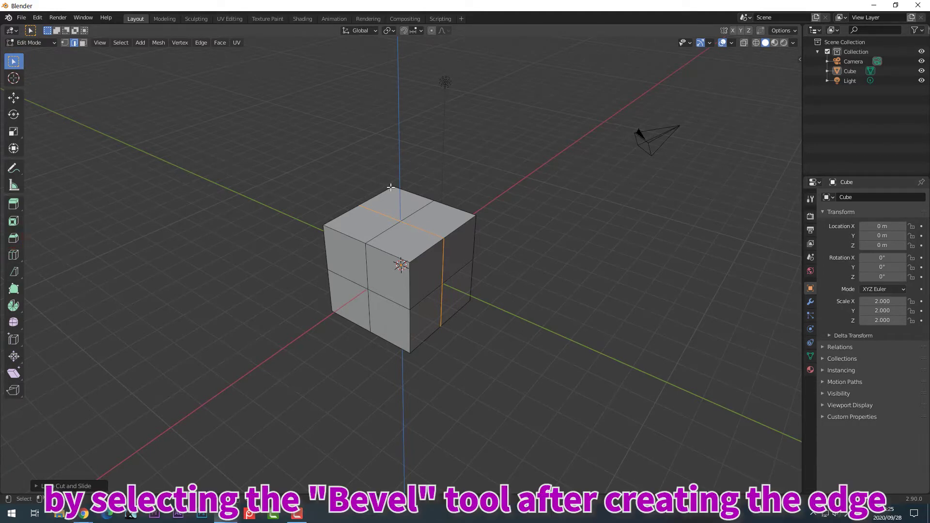
# Bevel the selected edge loop around the cube into a wide band of faces about half the cube's width
pyautogui.click(15, 242)
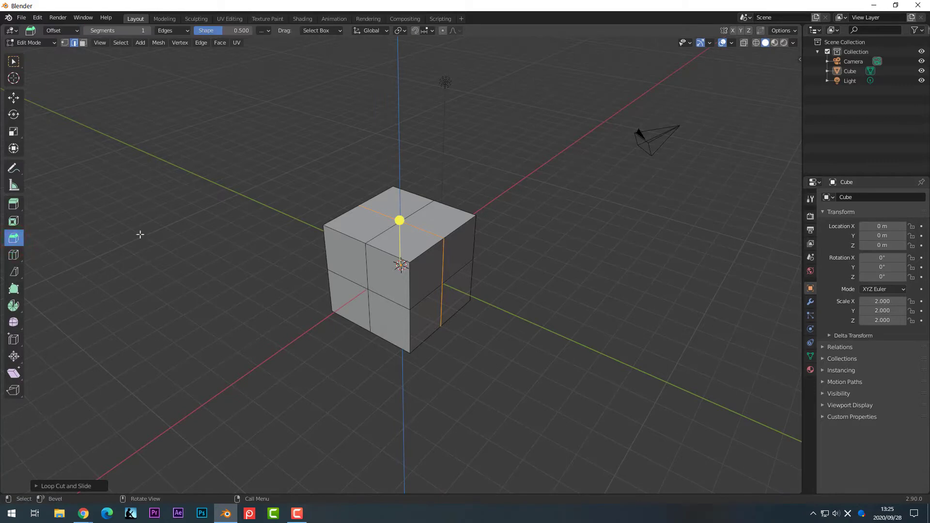
pyautogui.moveTo(399, 220); pyautogui.dragTo(344, 320)
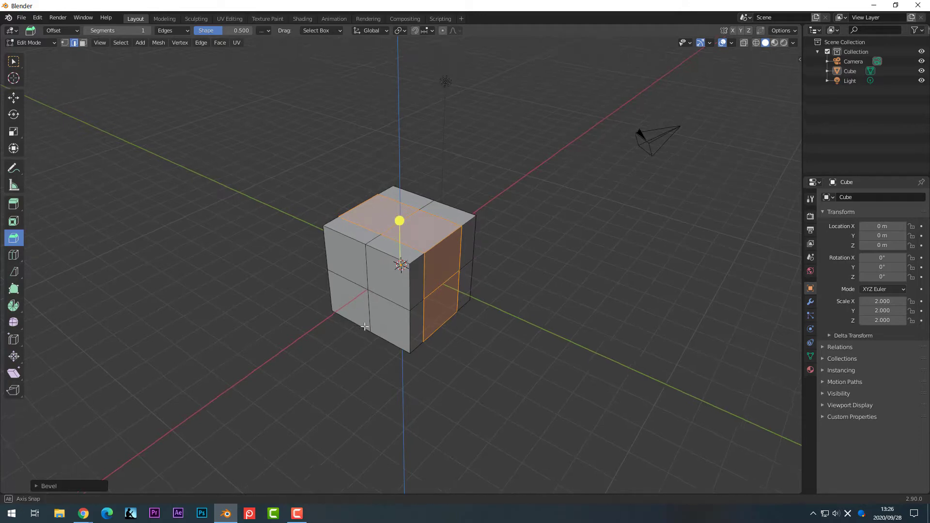
pyautogui.moveTo(345, 320); pyautogui.dragTo(436, 354, button='middle')
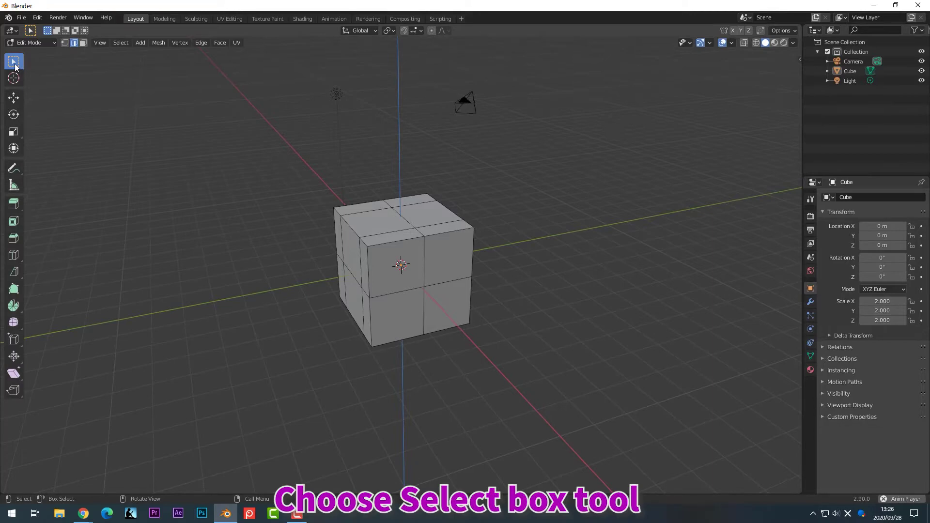
# Select the full edge loop through a short edge on the cube's top face and move it sideways with Edge Slide
pyautogui.click(15, 66)
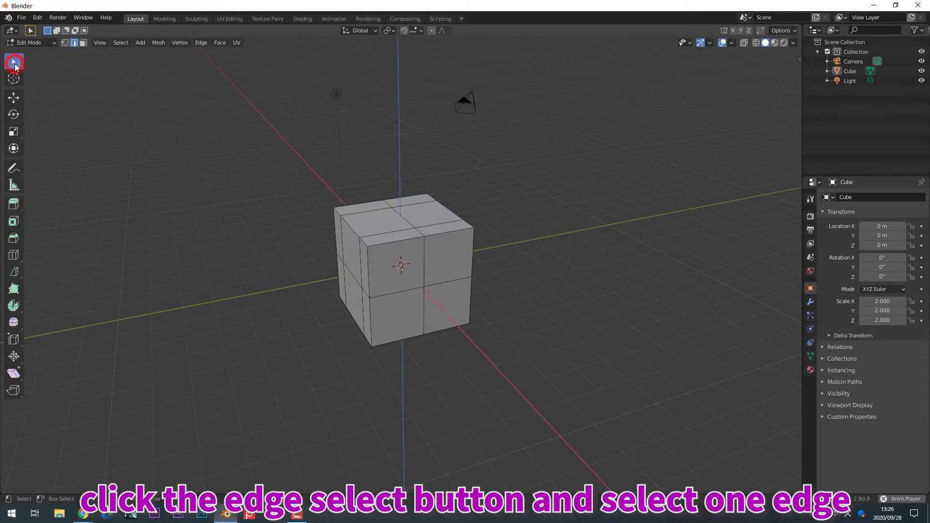
pyautogui.click(74, 42)
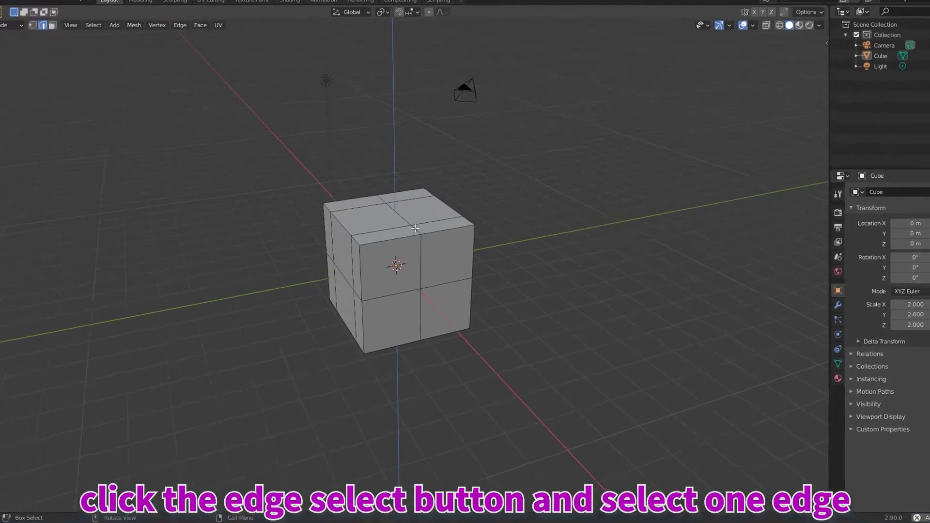
pyautogui.click(415, 228)
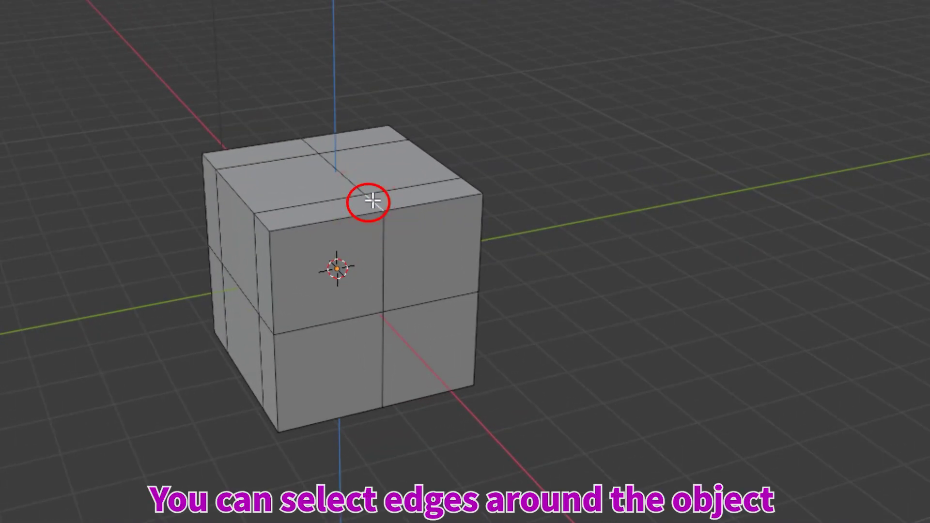
pyautogui.click(123, 43)
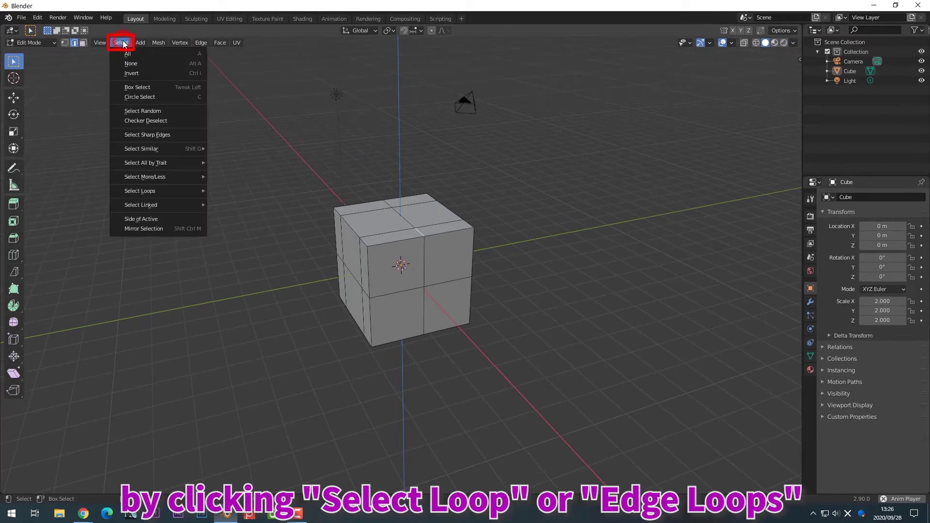
pyautogui.moveTo(171, 189)
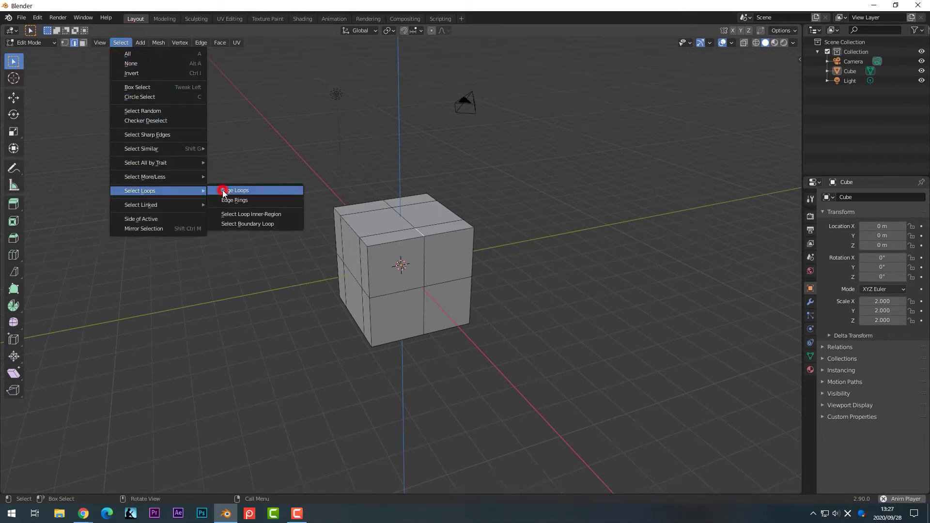
pyautogui.click(222, 190)
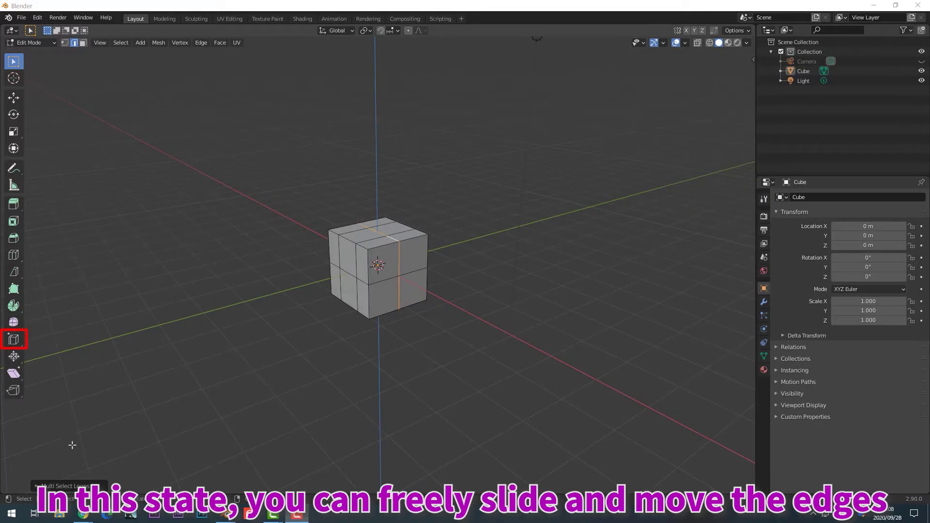
pyautogui.click(13, 340)
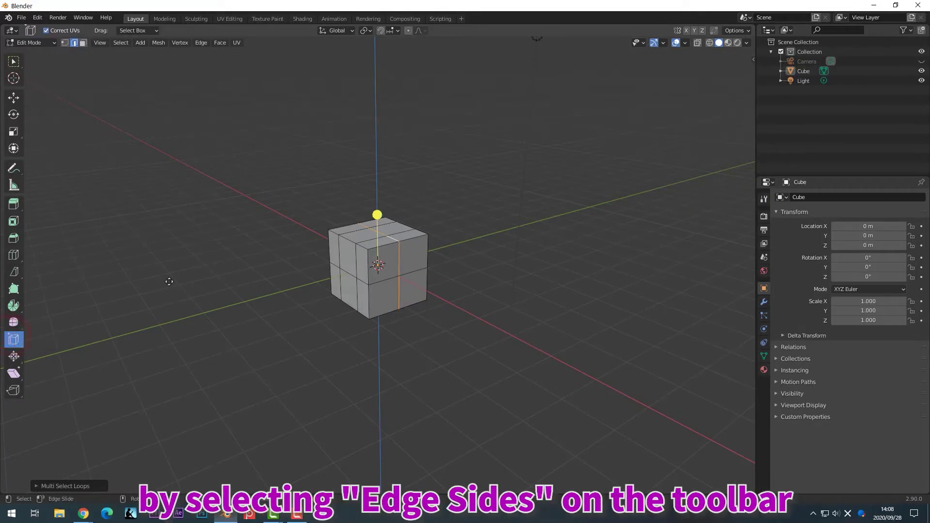
pyautogui.moveTo(376, 214); pyautogui.dragTo(410, 234)
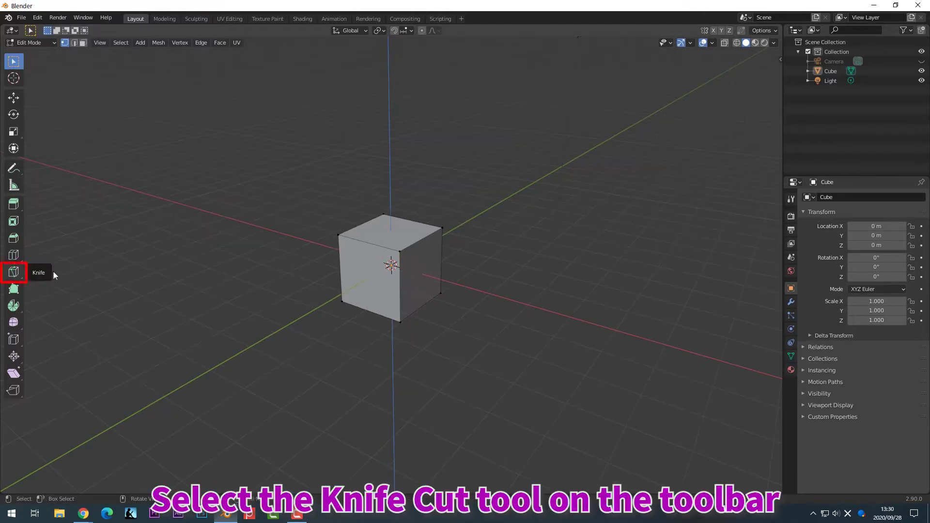
# Cut a closed six-point outline across the cube's two adjacent side faces with the Knife tool, wrapping around their shared vertical edge
pyautogui.click(14, 272)
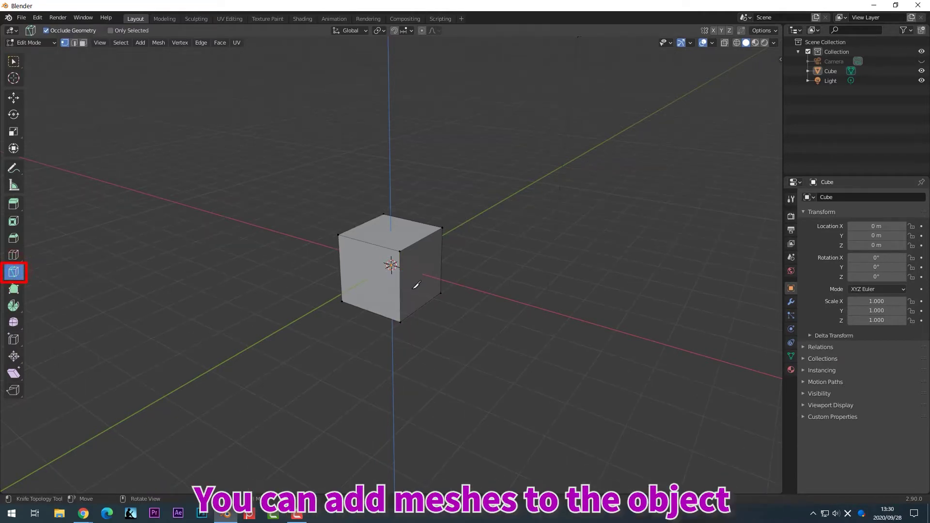
pyautogui.scroll(1, 436, 291)
pyautogui.click(439, 296)
pyautogui.click(423, 283)
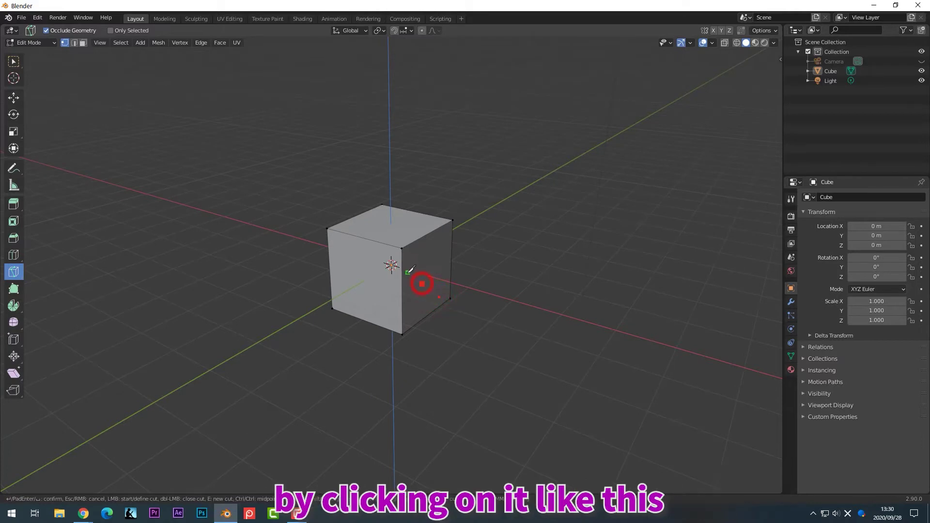
pyautogui.click(402, 272)
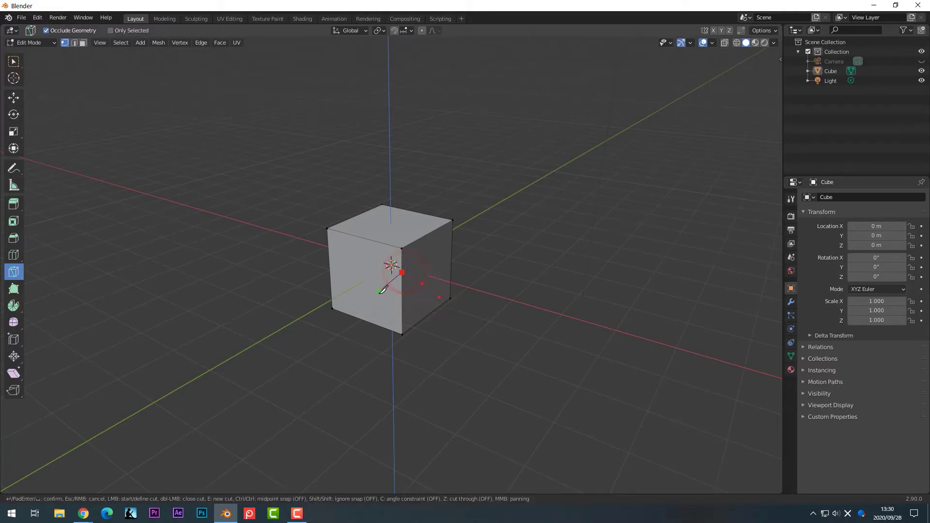
pyautogui.click(377, 311)
pyautogui.click(406, 321)
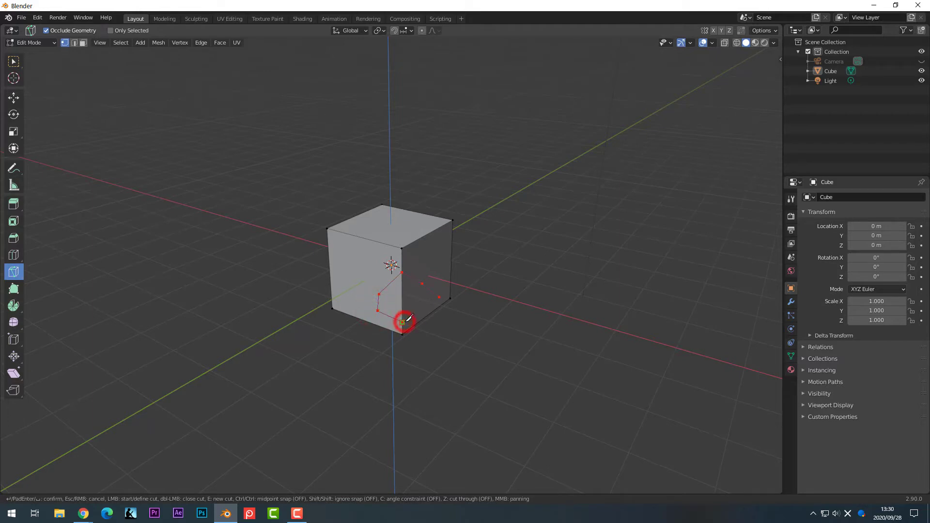
pyautogui.click(439, 297)
pyautogui.press('Return')
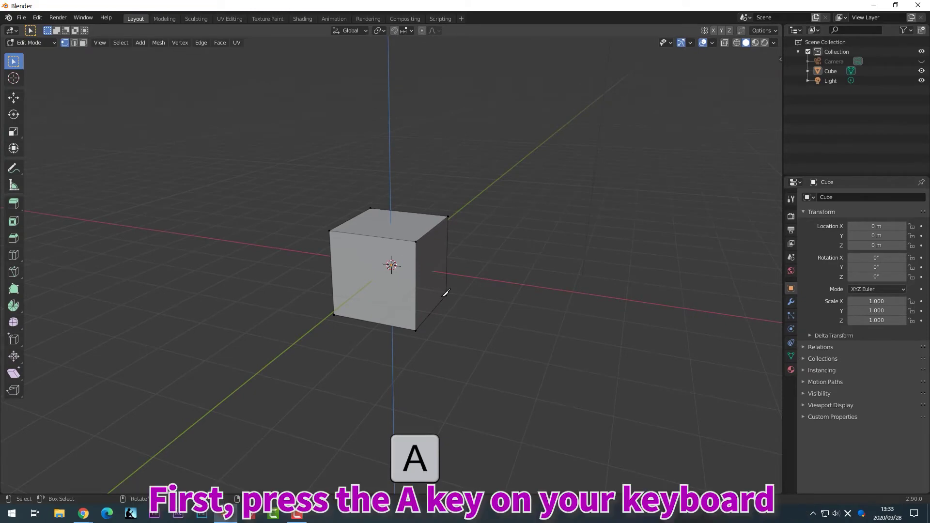
# Select the whole cube, bisect it with a line across the front face, and rotate the cutting plane to a diagonal
pyautogui.press('a')
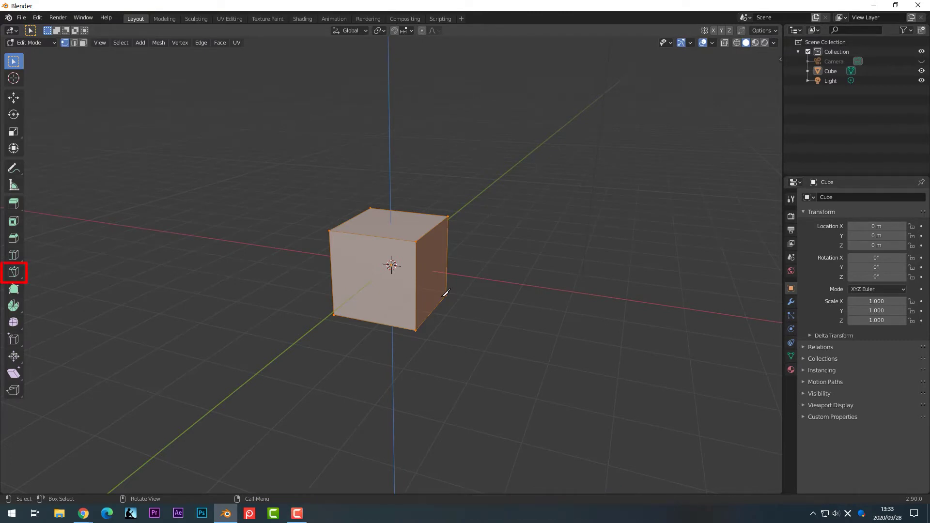
pyautogui.click(14, 272)
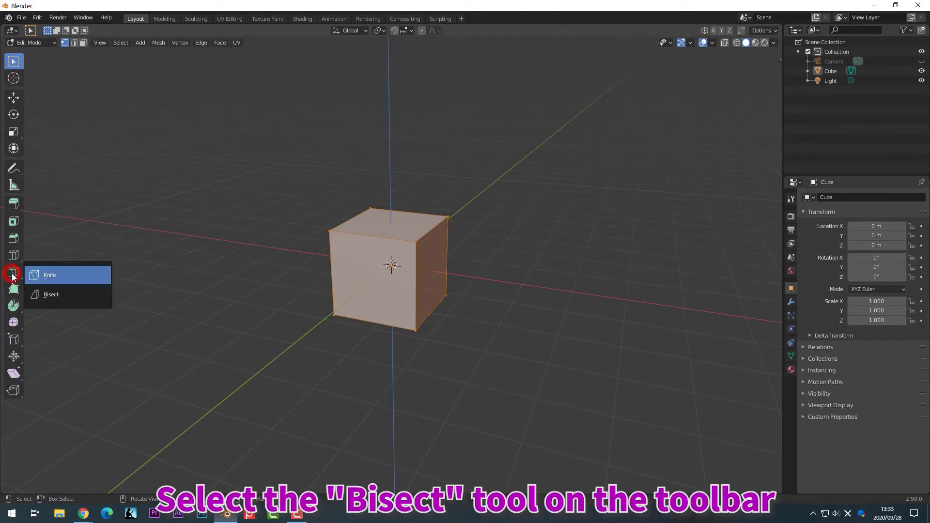
pyautogui.click(49, 294)
pyautogui.moveTo(366, 281); pyautogui.dragTo(415, 268)
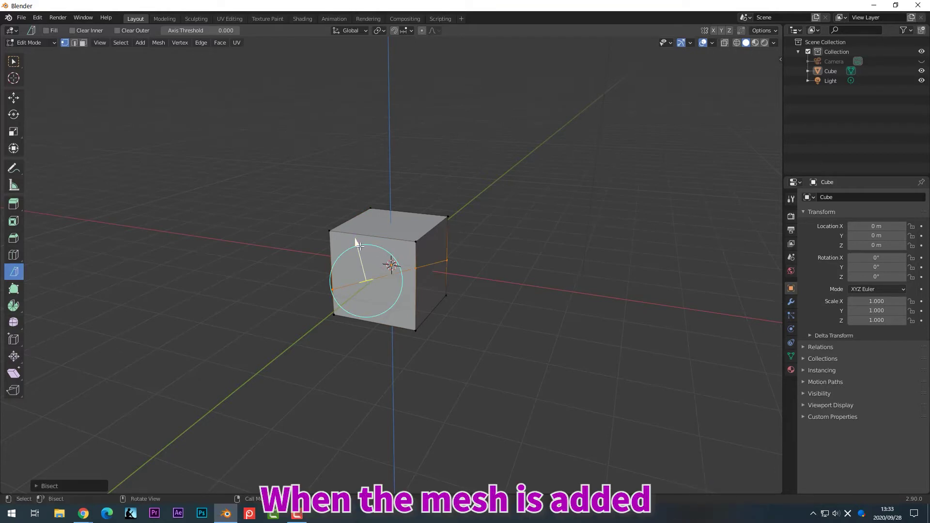
pyautogui.moveTo(360, 247)
pyautogui.mouseDown()
pyautogui.moveTo(394, 272)
pyautogui.moveTo(397, 281)
pyautogui.moveTo(376, 286)
pyautogui.mouseUp()
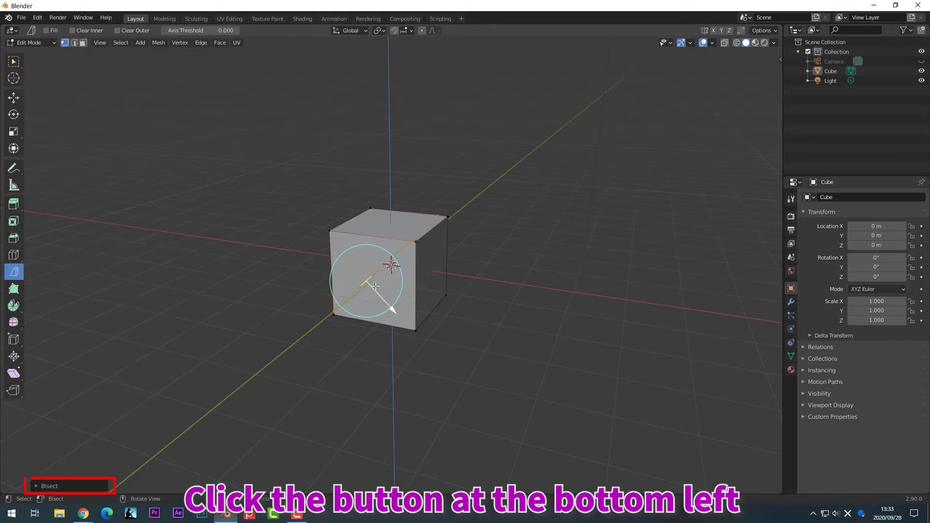
# Set the bisect plane point to X 0.0507 m, Y -0.146 m, Z 0.52 m and the plane normal to -0.890, 0.228, -0.802
pyautogui.click(48, 486)
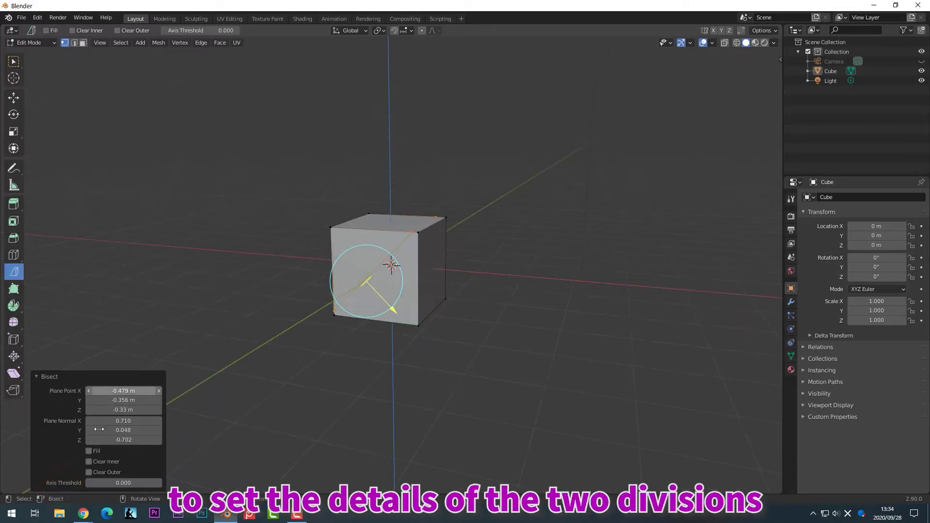
pyautogui.moveTo(122, 391); pyautogui.dragTo(128, 440)
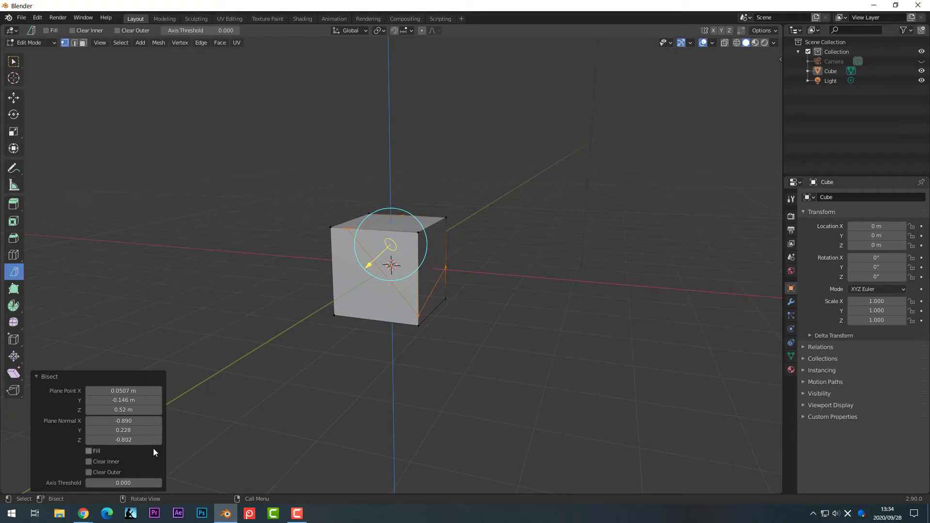
# Enable Clear Inner and Clear Outer for the bisect to delete the geometry on both sides of the plane
pyautogui.click(114, 463)
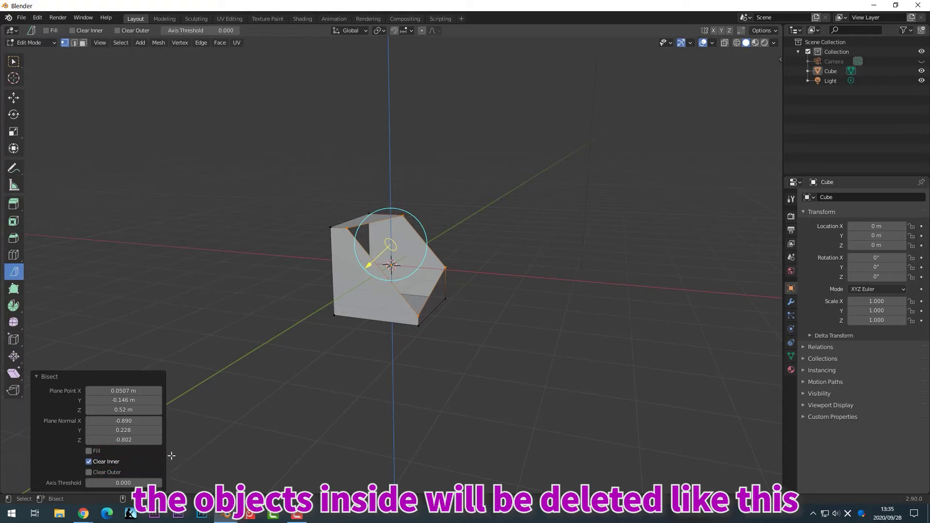
pyautogui.moveTo(170, 453); pyautogui.dragTo(209, 458, button='middle')
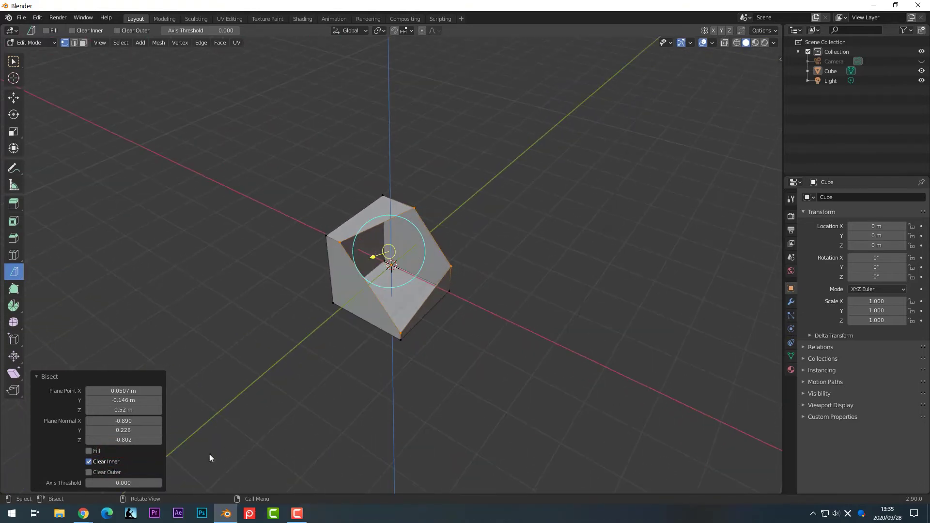
pyautogui.click(90, 472)
pyautogui.moveTo(317, 370); pyautogui.dragTo(318, 370, button='middle')
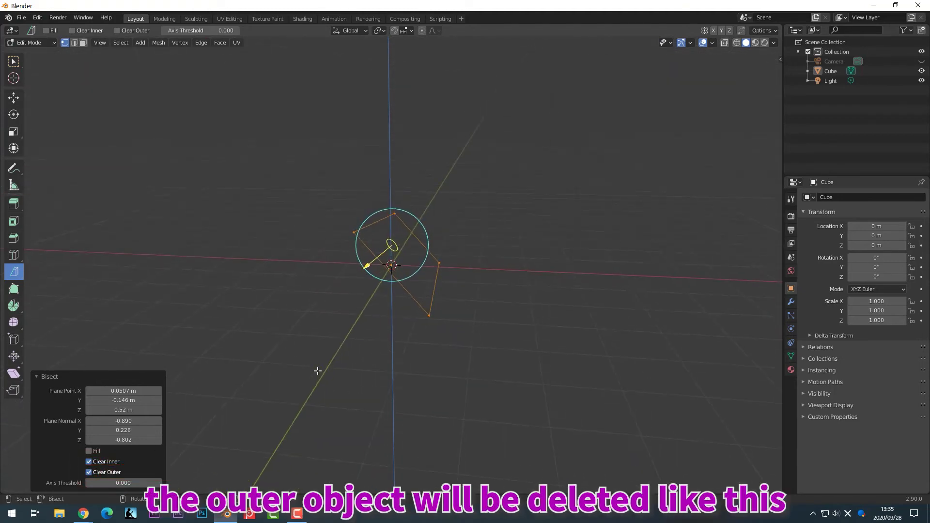
# Disable Clear Inner for the bisect and enable Fill to put a face on the cut side
pyautogui.click(117, 461)
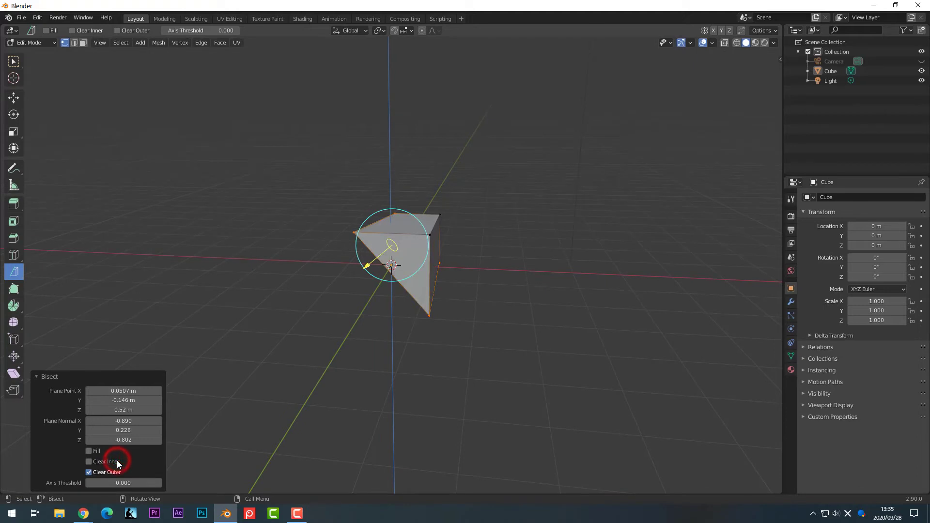
pyautogui.moveTo(117, 463); pyautogui.dragTo(369, 400, button='middle')
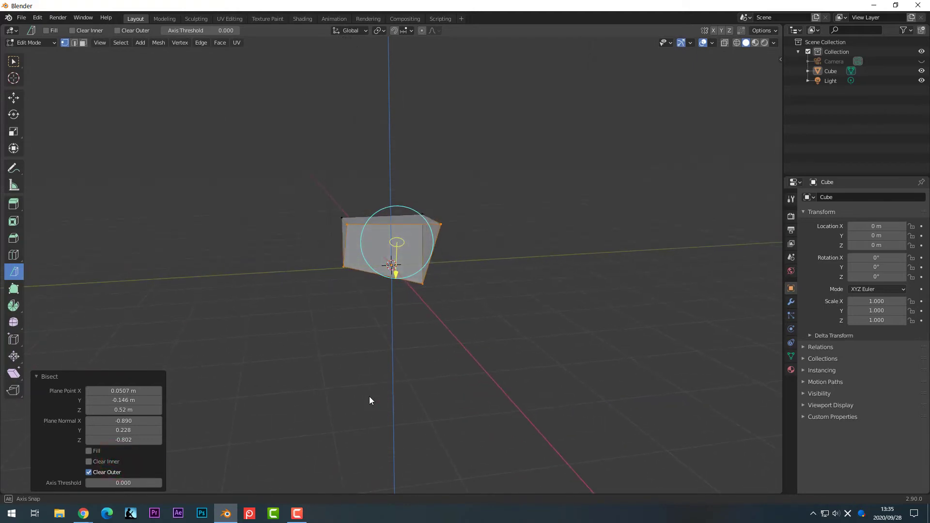
pyautogui.click(97, 451)
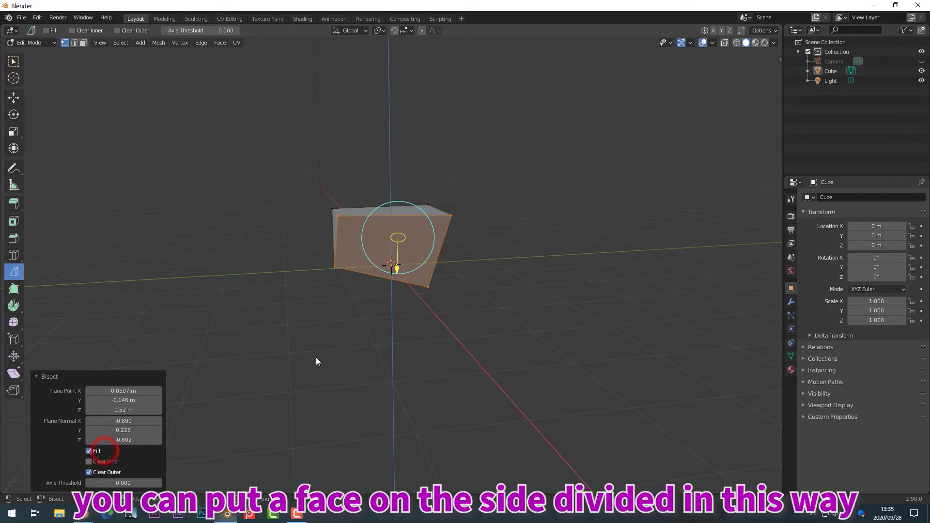
pyautogui.moveTo(316, 363); pyautogui.dragTo(316, 361, button='middle')
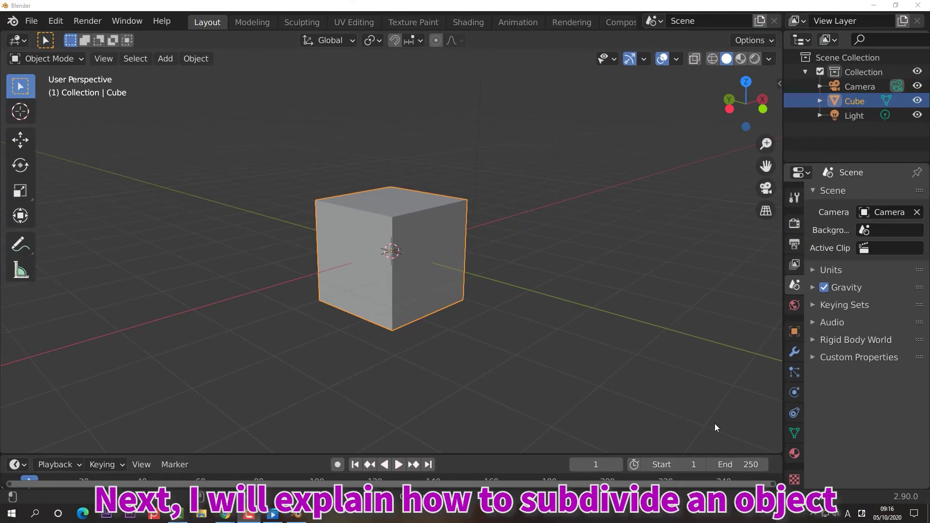
# Enter Edit Mode on the new cube and subdivide all of its edges
pyautogui.click(417, 293)
pyautogui.press('Tab')
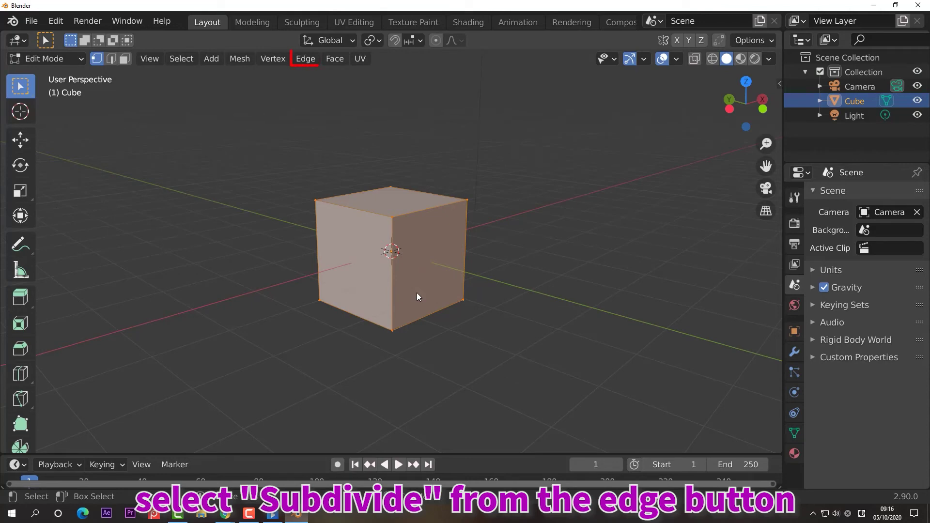
pyautogui.click(306, 59)
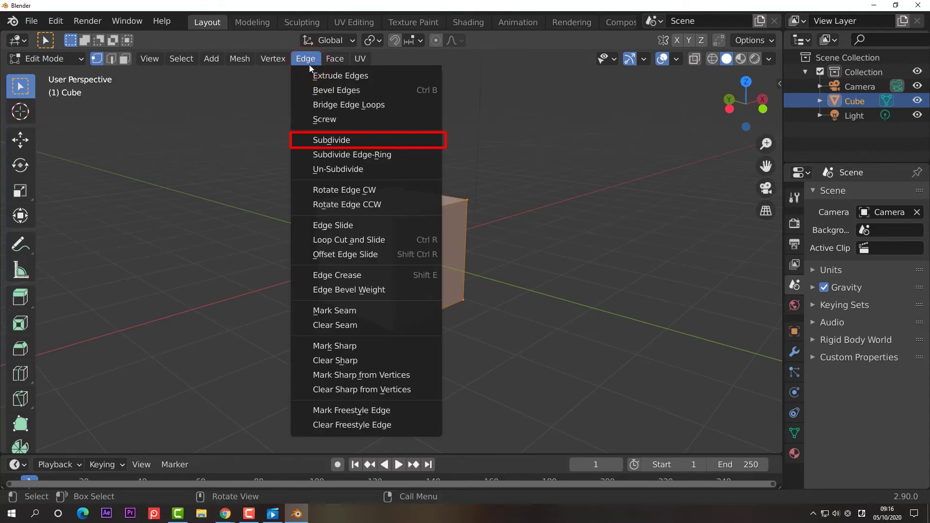
pyautogui.click(346, 142)
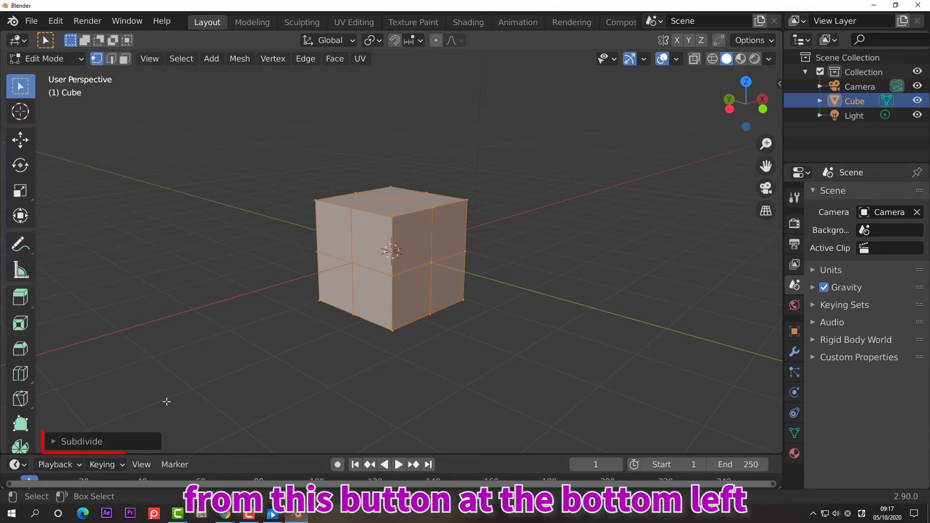
# Set the cube's subdivision to 6 cuts with a smoothness of 0.190
pyautogui.click(137, 443)
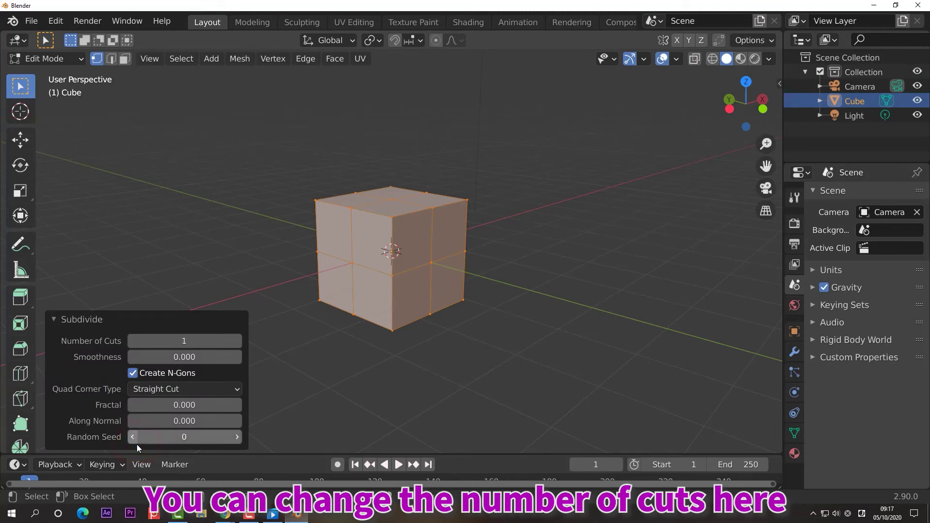
pyautogui.moveTo(156, 340); pyautogui.dragTo(179, 340)
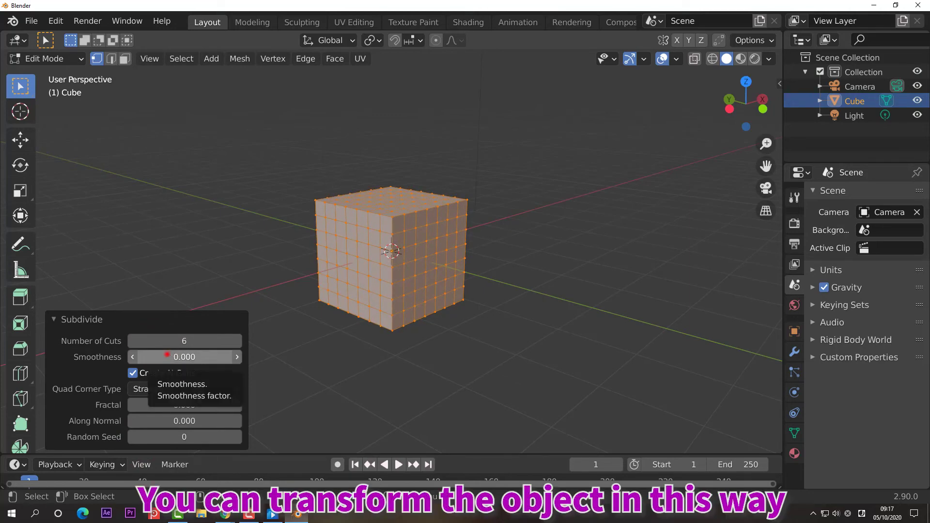
pyautogui.moveTo(167, 357)
pyautogui.mouseDown()
pyautogui.moveTo(199, 356)
pyautogui.moveTo(178, 356)
pyautogui.mouseUp()
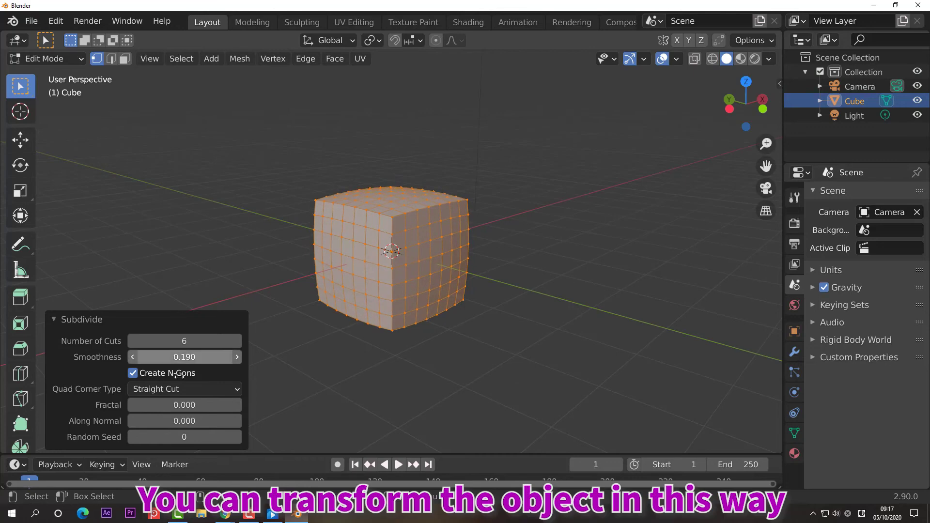
# Increase the Fractal value of the cube's subdivision to displace its vertices irregularly
pyautogui.click(173, 405)
pyautogui.moveTo(173, 405); pyautogui.dragTo(212, 405)
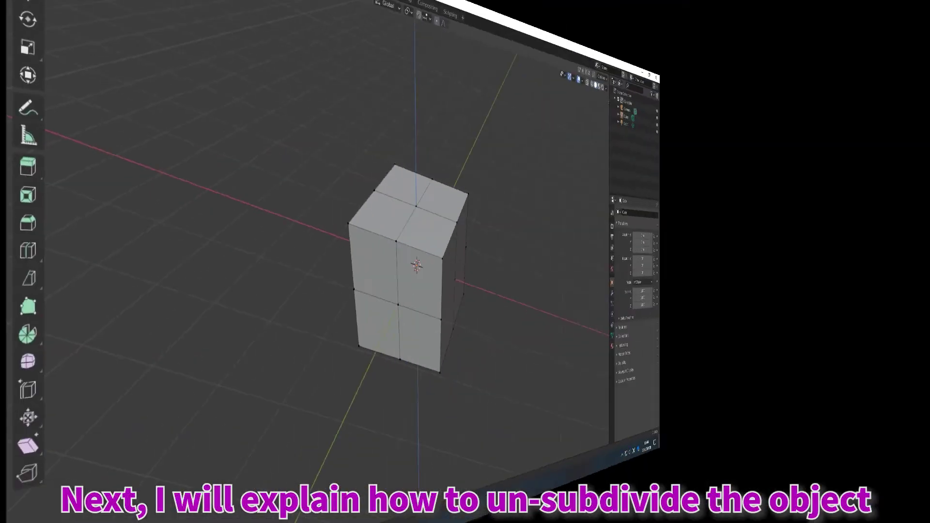
# Select the whole subdivided cube and un-subdivide it with 2 iterations
pyautogui.press('a')
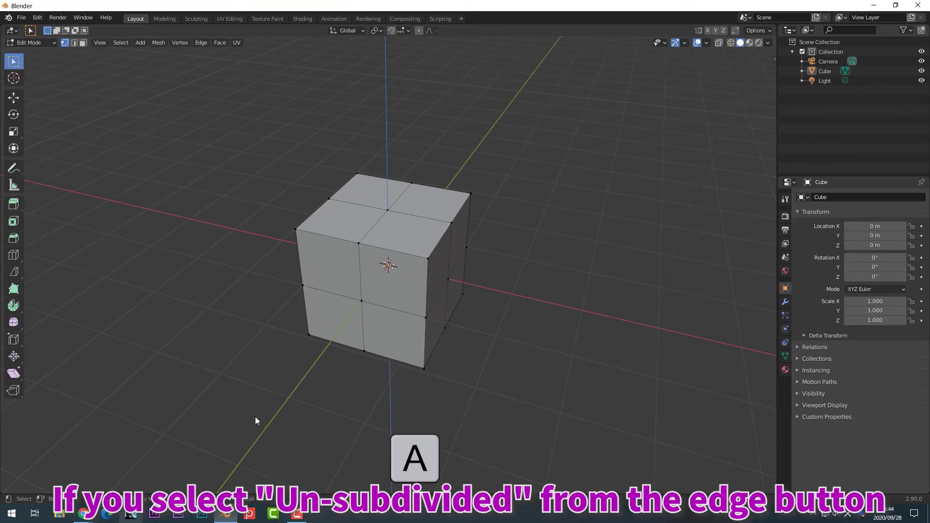
pyautogui.press('a')
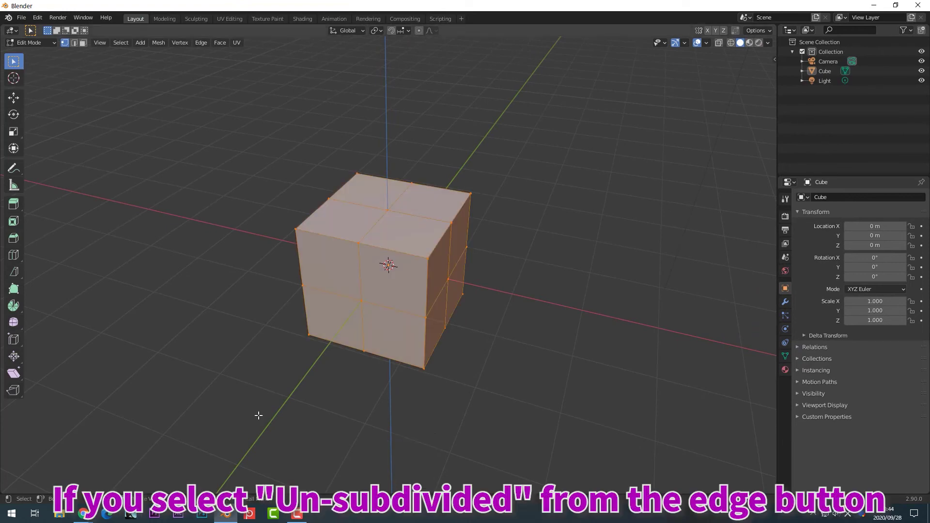
pyautogui.click(205, 43)
pyautogui.click(204, 43)
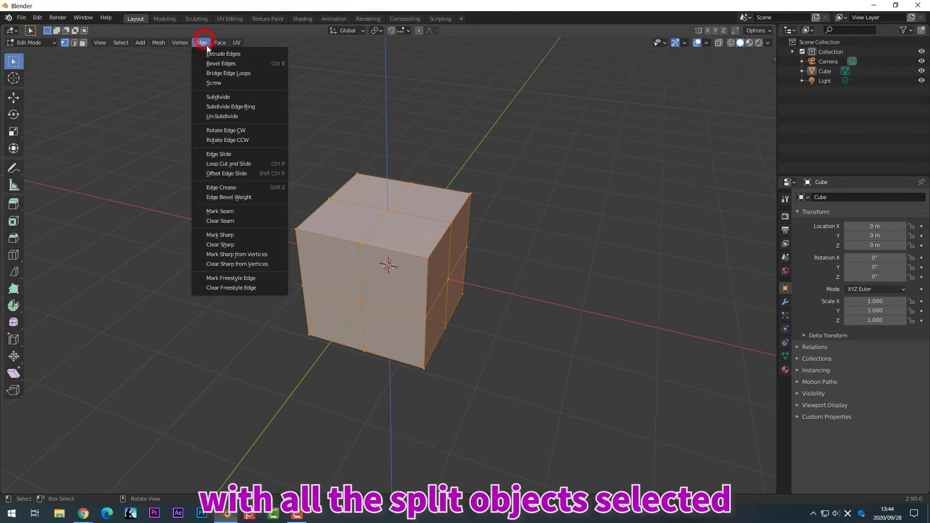
pyautogui.click(231, 117)
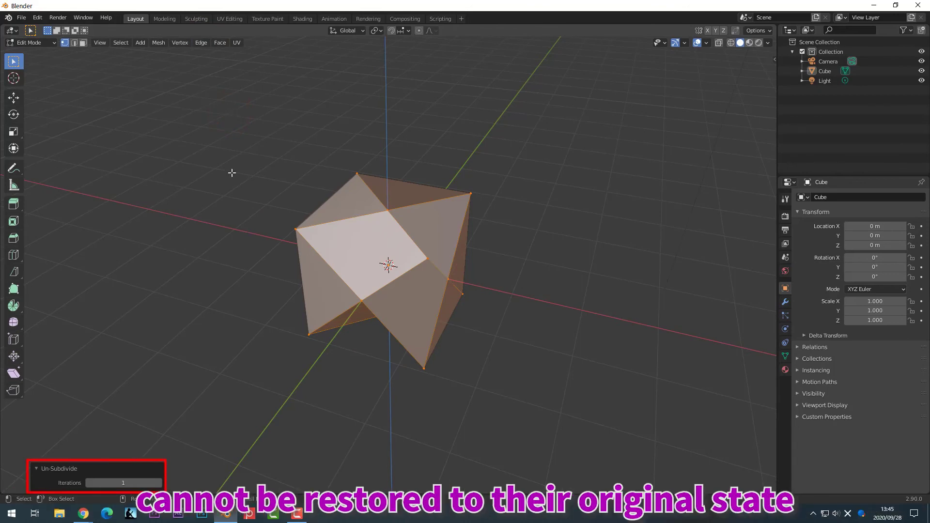
pyautogui.click(158, 483)
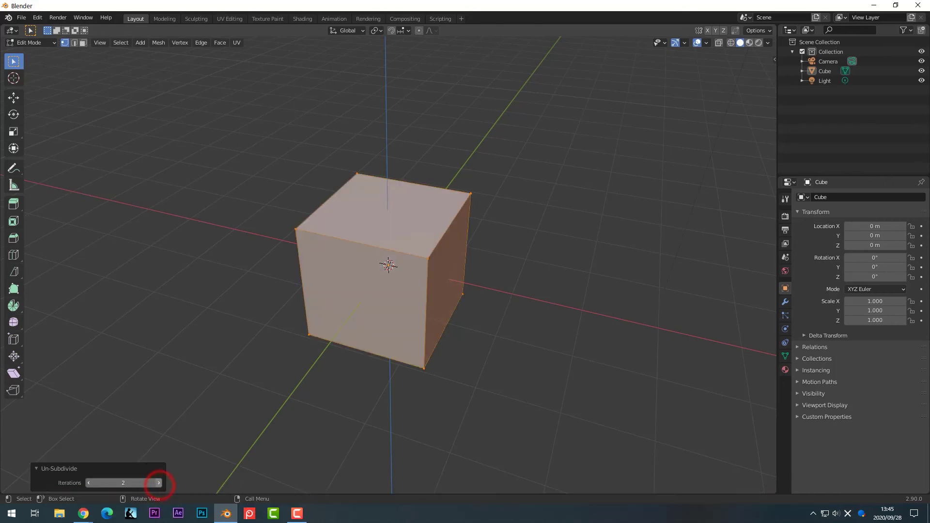